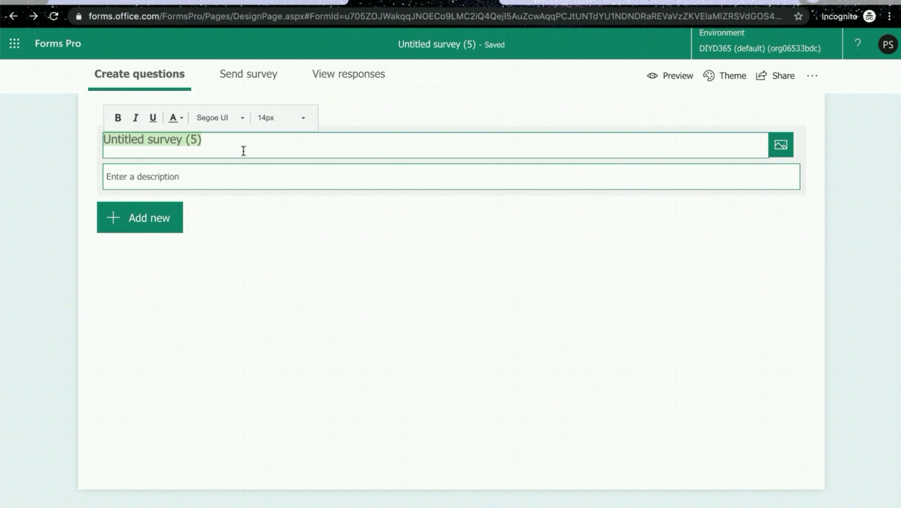
Step: Title the survey "New Theme" and add a rating question reading "How is it?"
type("New Theme")
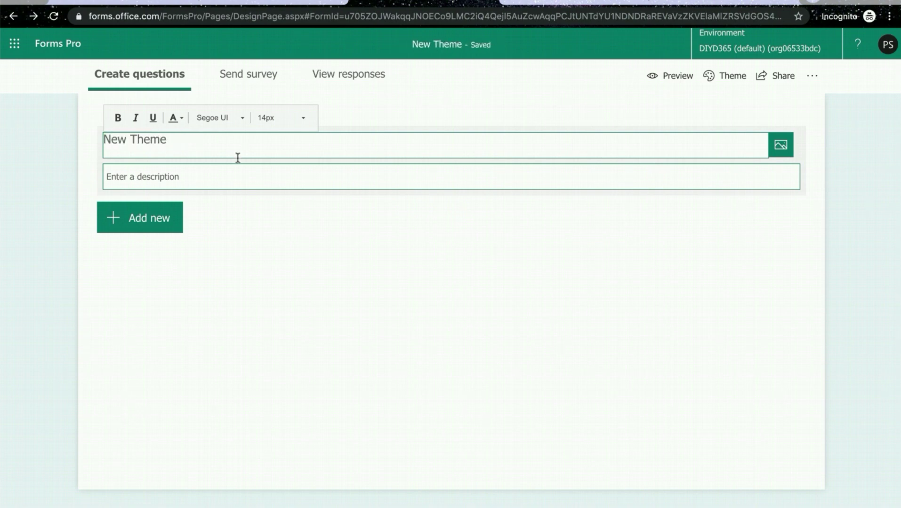
left_click(222, 183)
left_click(150, 237)
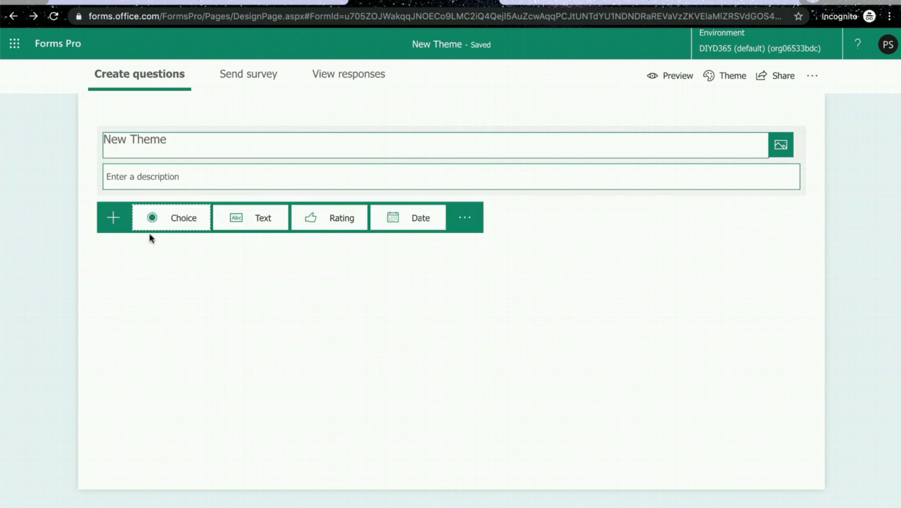
left_click(330, 217)
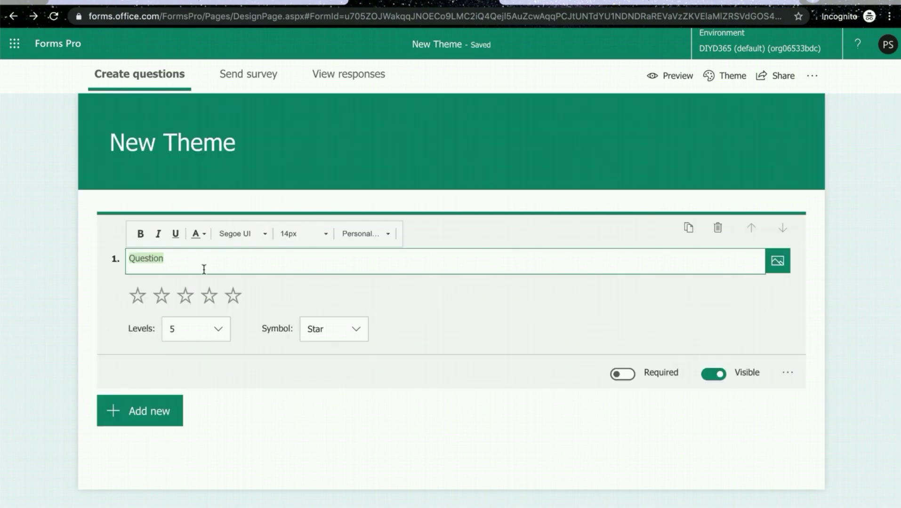
type("How is it?")
Step: Search Bing images for "theme" and add the glowing multicolour light trail on black as the survey's title image
left_click(570, 143)
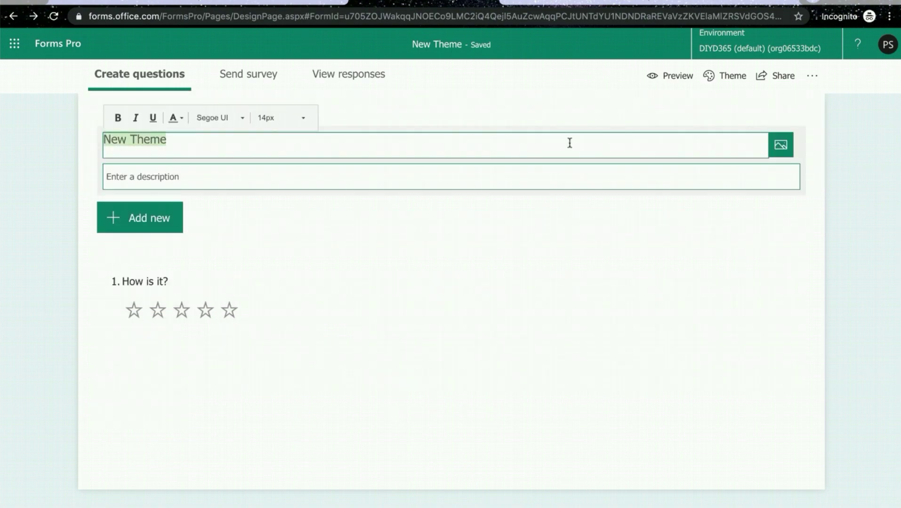
left_click(781, 145)
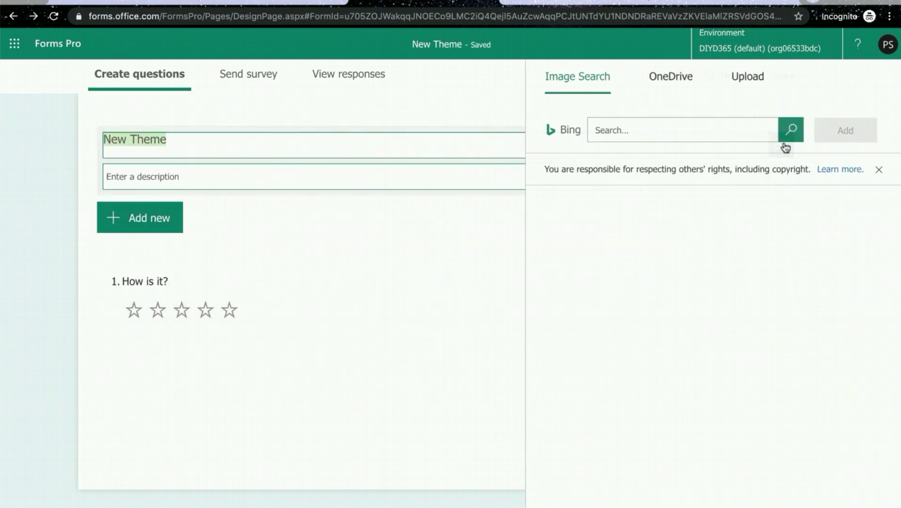
left_click(653, 129)
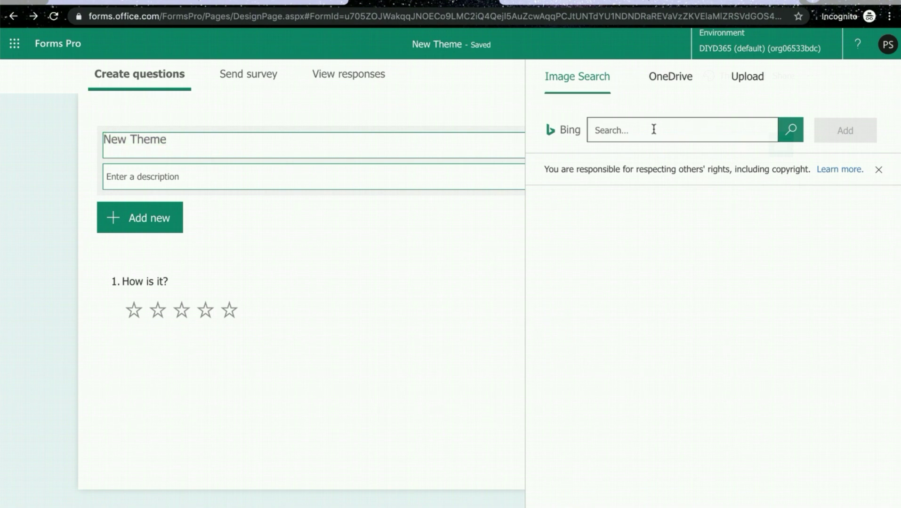
type("theme")
key("Return")
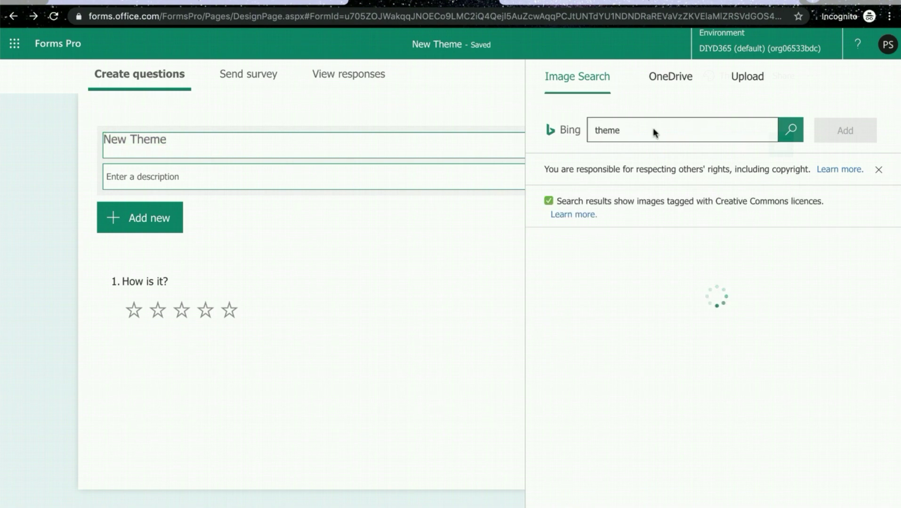
left_click(620, 412)
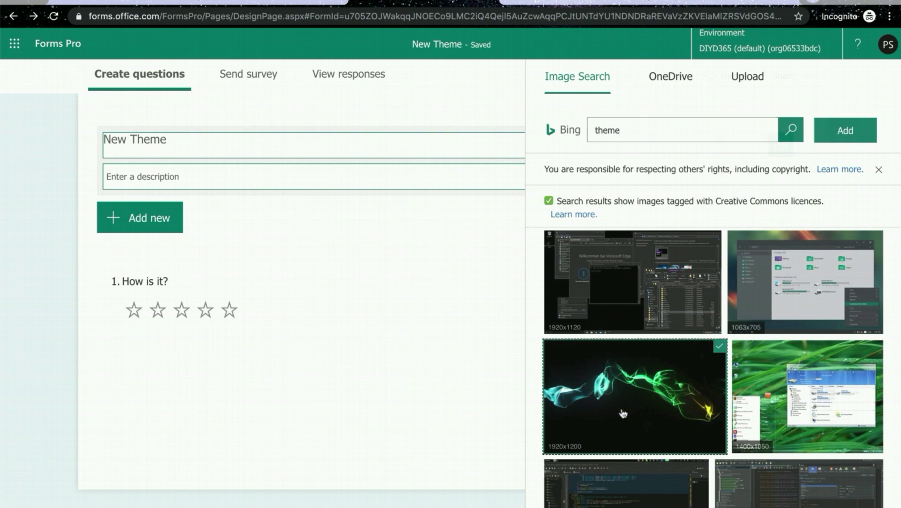
left_click(844, 131)
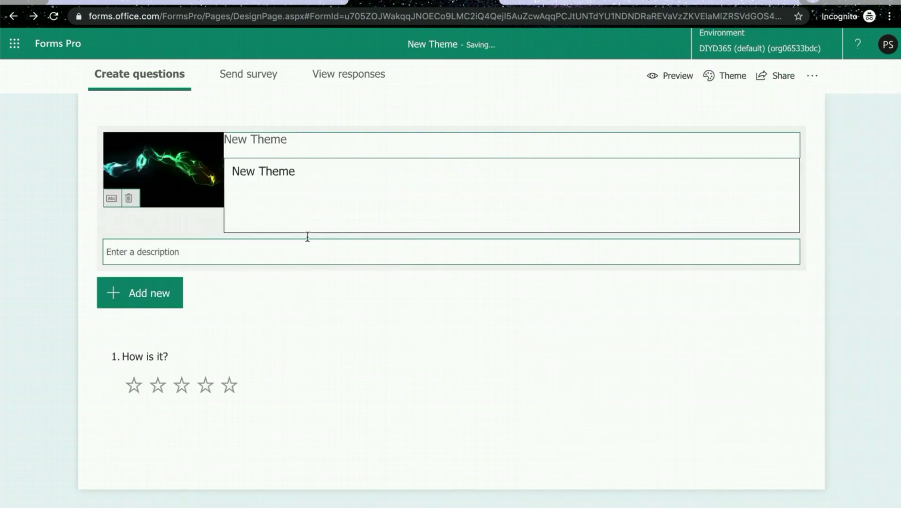
left_click(847, 372)
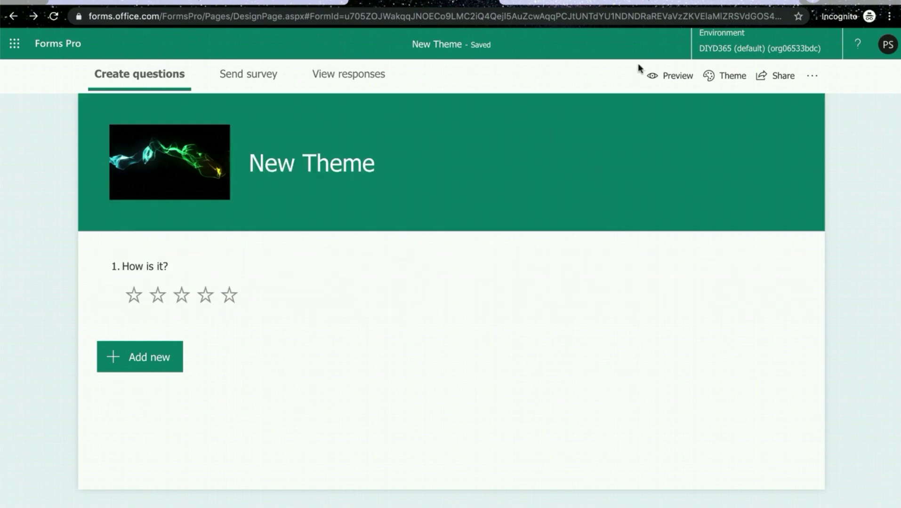
Step: Preview the survey in computer view and apply the purple Raspberry theme to it
left_click(677, 78)
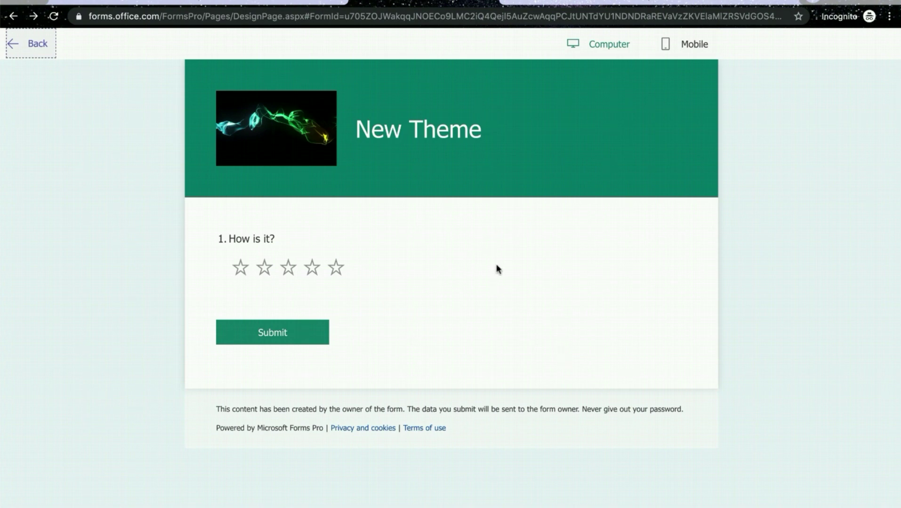
left_click(43, 53)
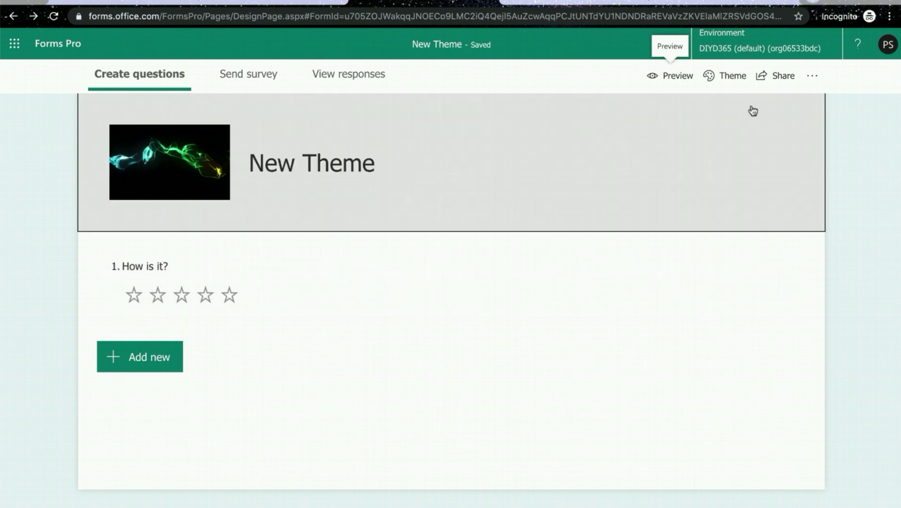
left_click(710, 75)
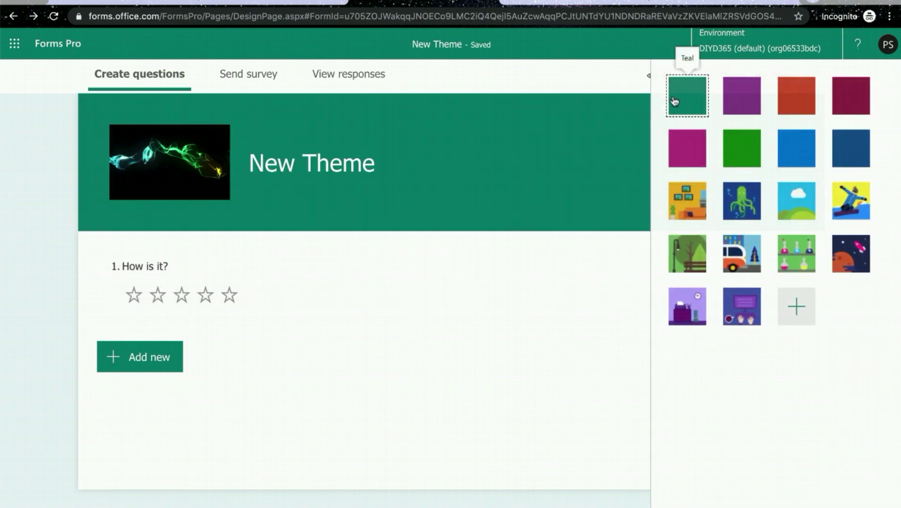
left_click(725, 100)
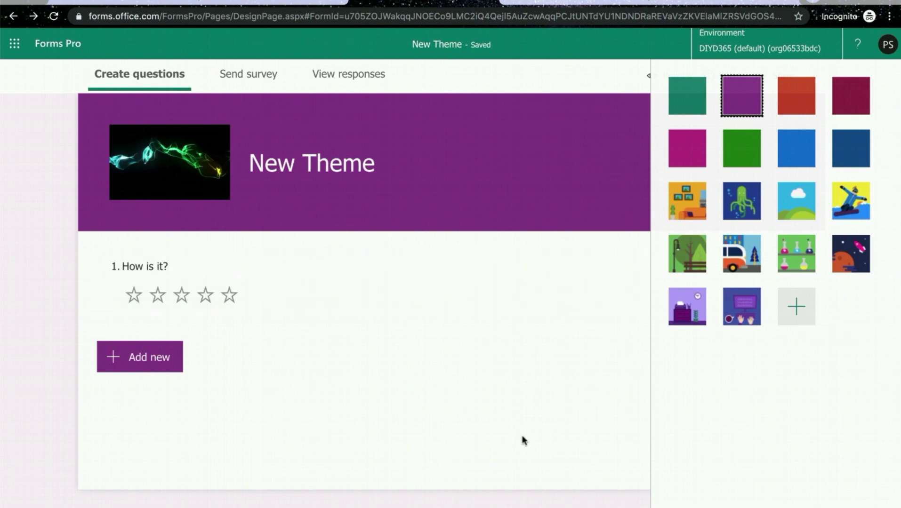
Step: Switch to PowerPoint with the branded brick-wall slide and launch the macOS Screenshot tool through Spotlight
mouse_move(3, 226)
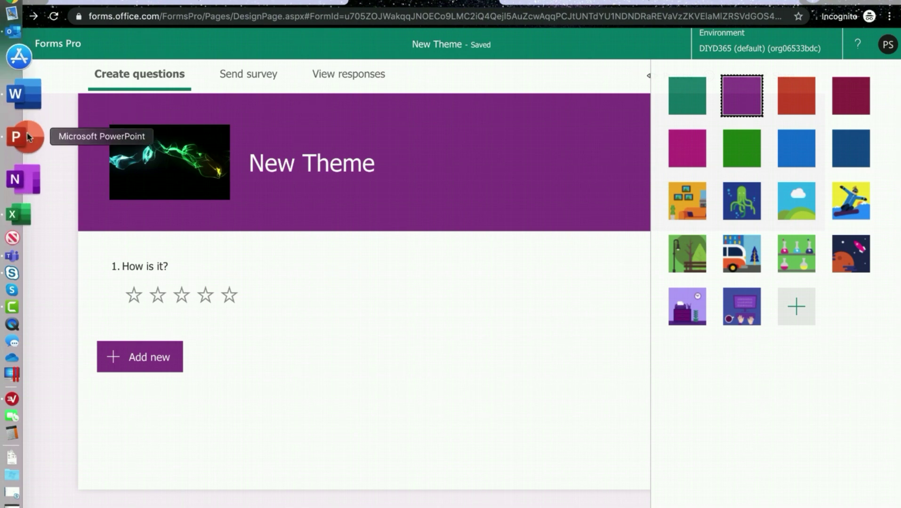
left_click(27, 136)
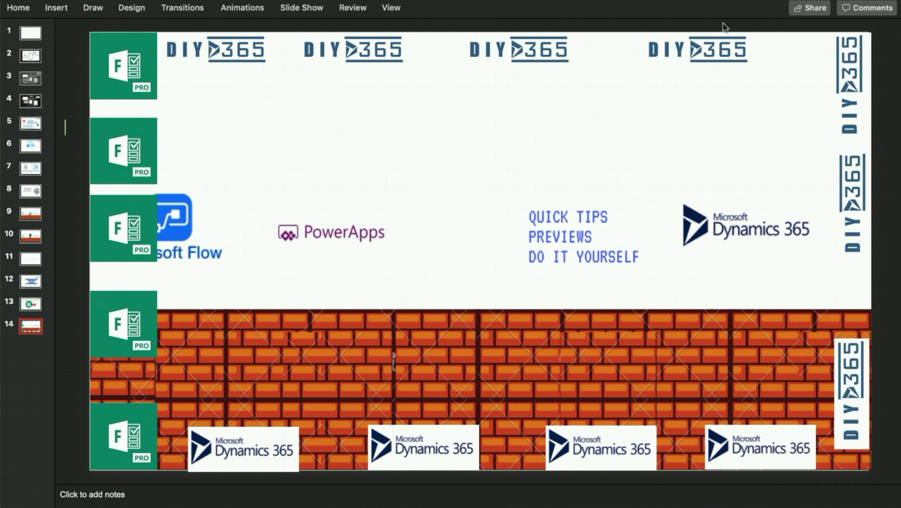
key("super+space")
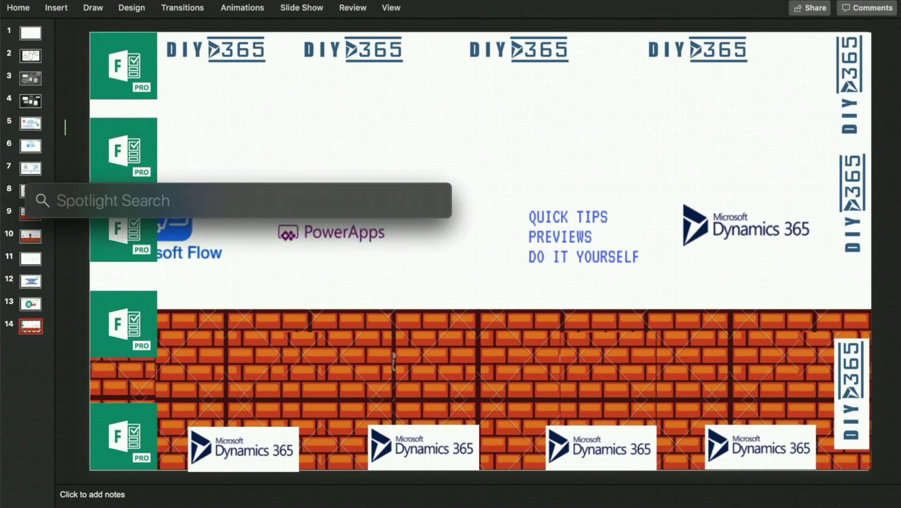
type("screenshot")
key("Return")
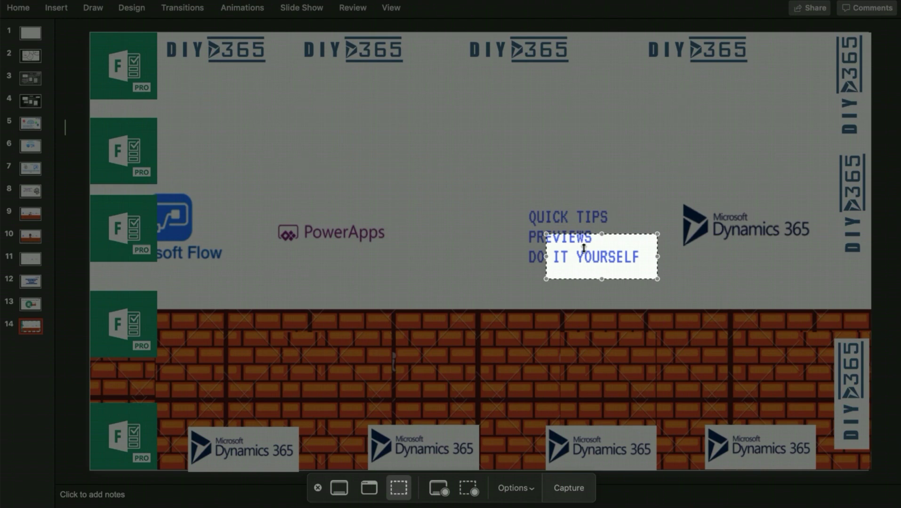
Step: Fit the capture area to the whole slide, about 1245 × 699, and take the screenshot
left_click_drag(544, 237, 93, 34)
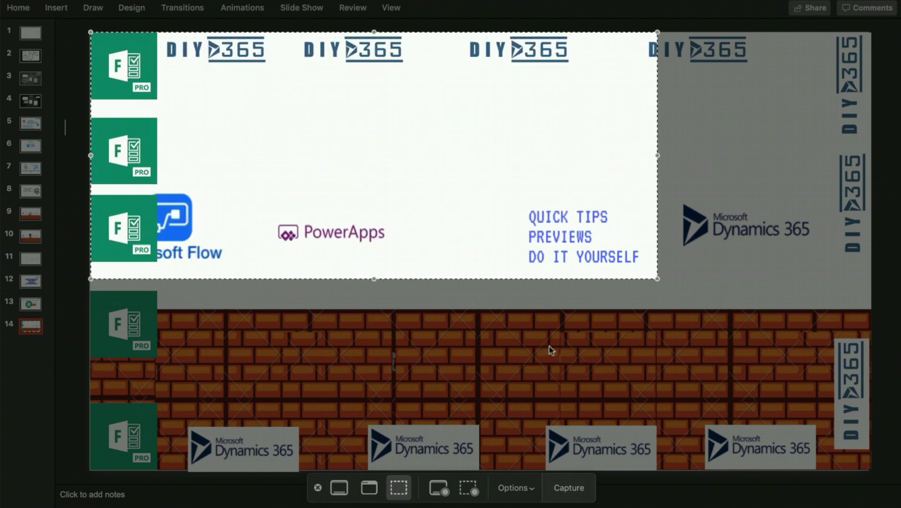
left_click_drag(658, 280, 872, 470)
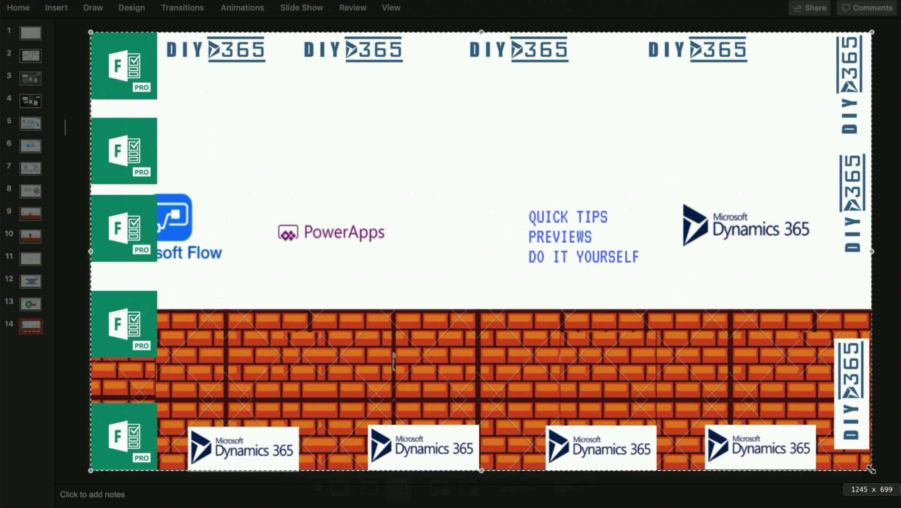
left_click_drag(871, 471, 872, 470)
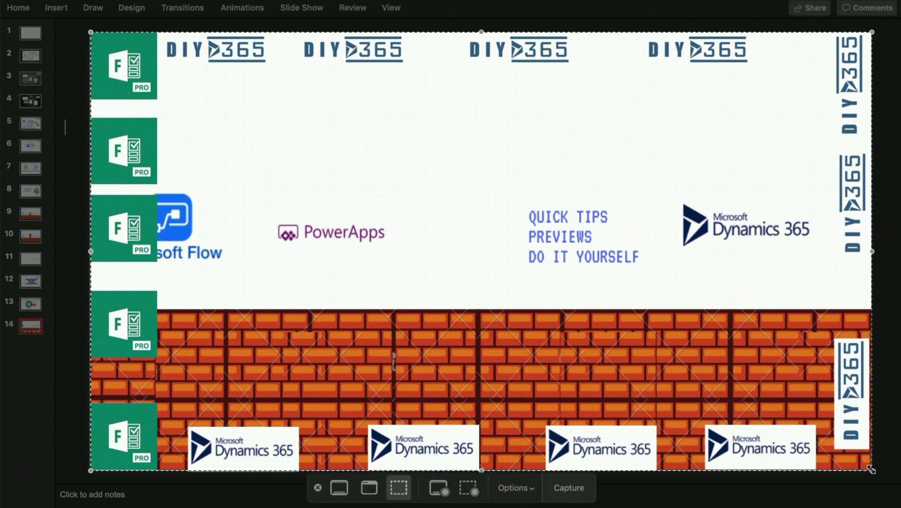
left_click(581, 484)
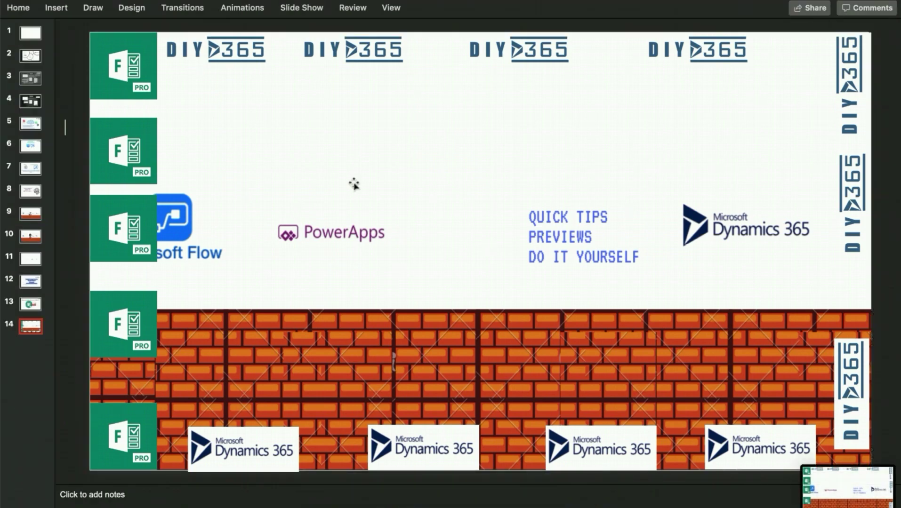
Step: Switch back to Forms Pro in the browser and upload "Screen Shot 2019-09-25 at 1.44.46 pm" as the custom theme's background image
mouse_move(10, 87)
left_click(27, 52)
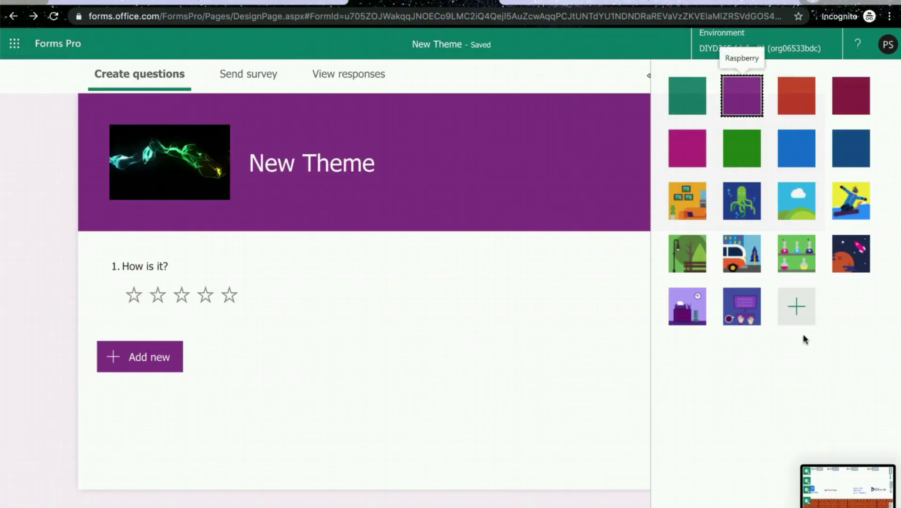
left_click(797, 308)
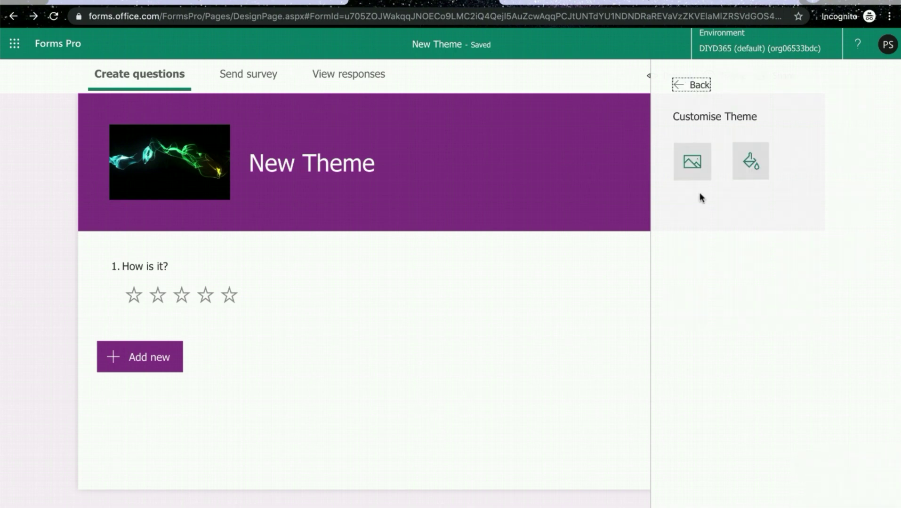
left_click(701, 166)
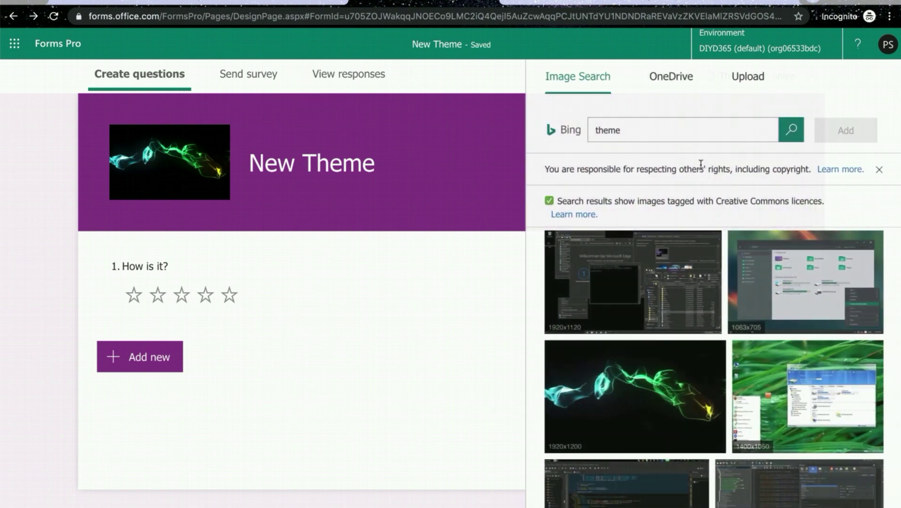
left_click(748, 76)
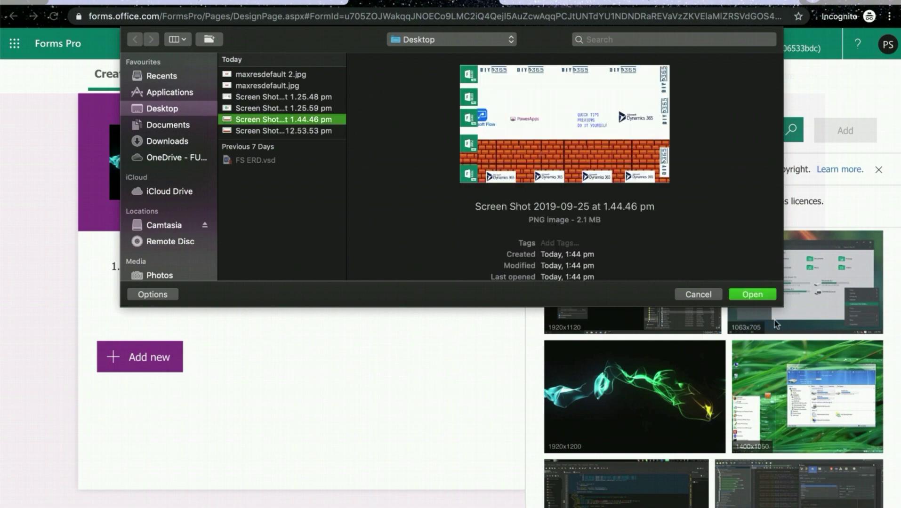
left_click(752, 295)
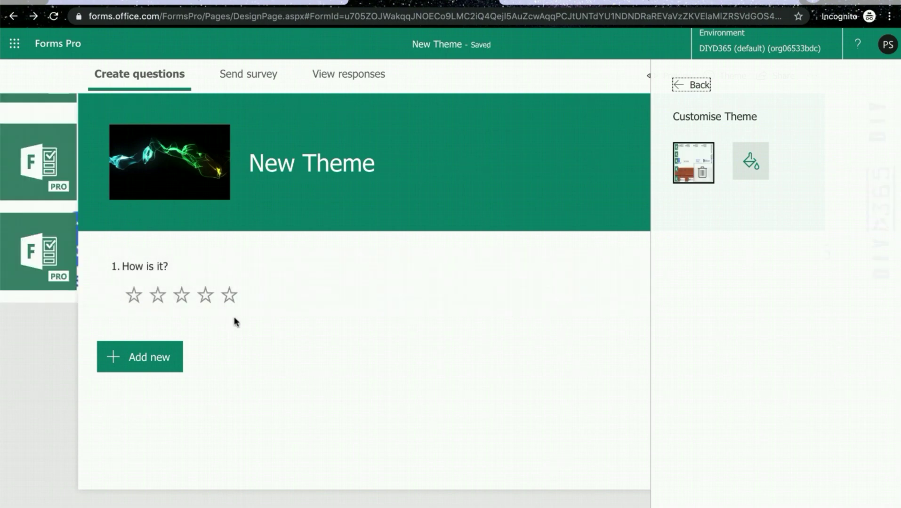
Step: Close the theme settings and preview the survey with its custom background in computer view
left_click(614, 76)
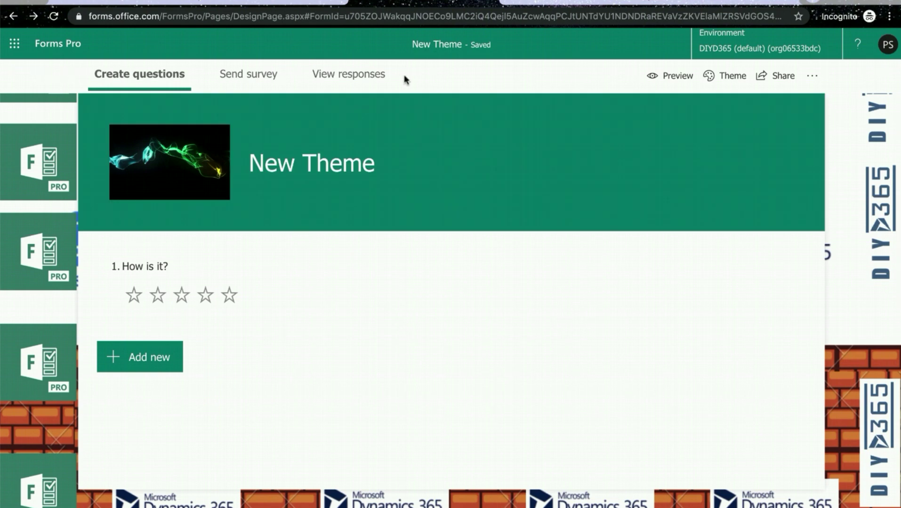
left_click(671, 75)
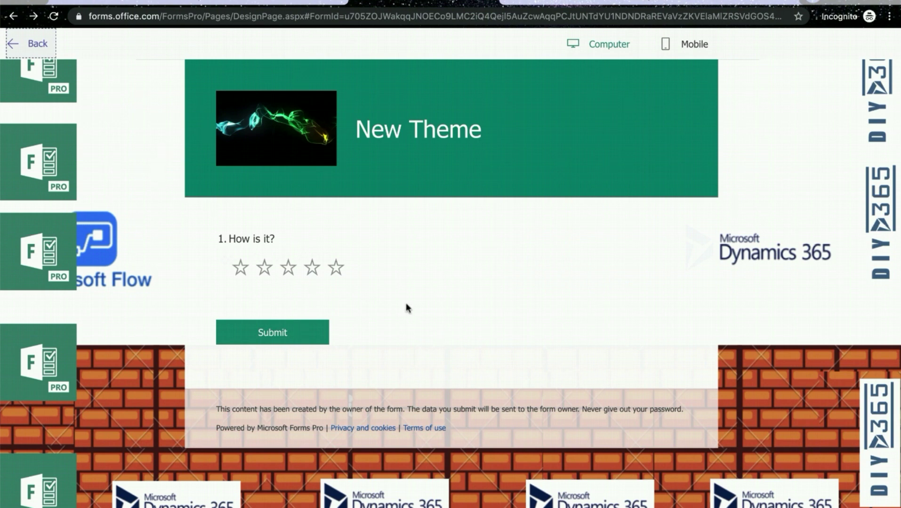
left_click(32, 51)
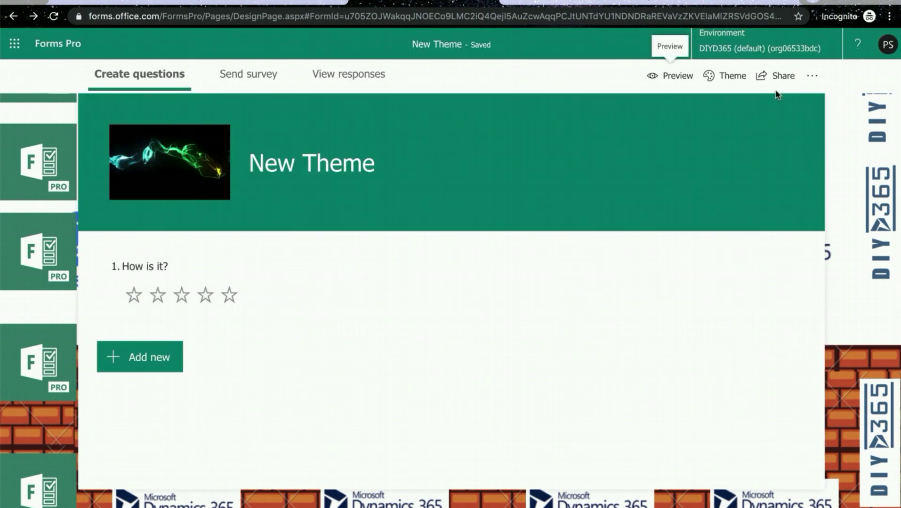
Step: Open the custom theme's colour setting and pick light yellow #F7DC6F from the color chart on htmlcolorcodes.com
left_click(737, 86)
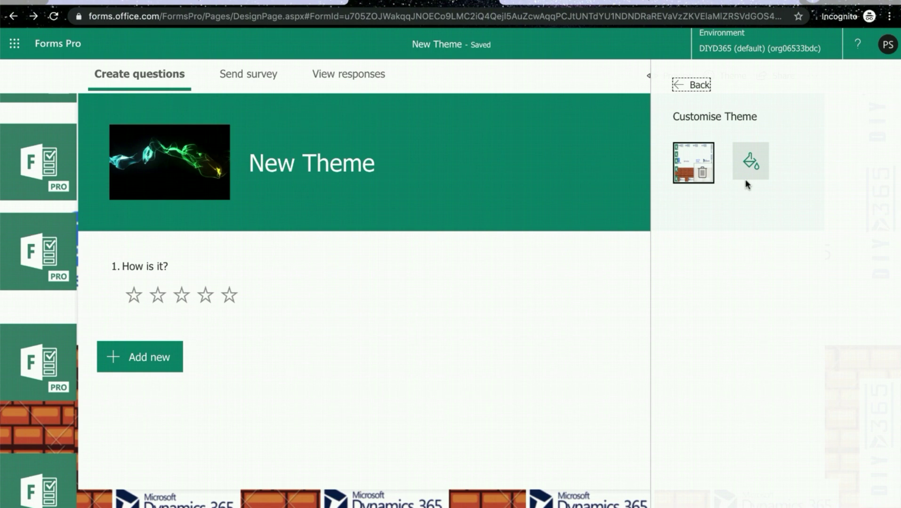
left_click(748, 175)
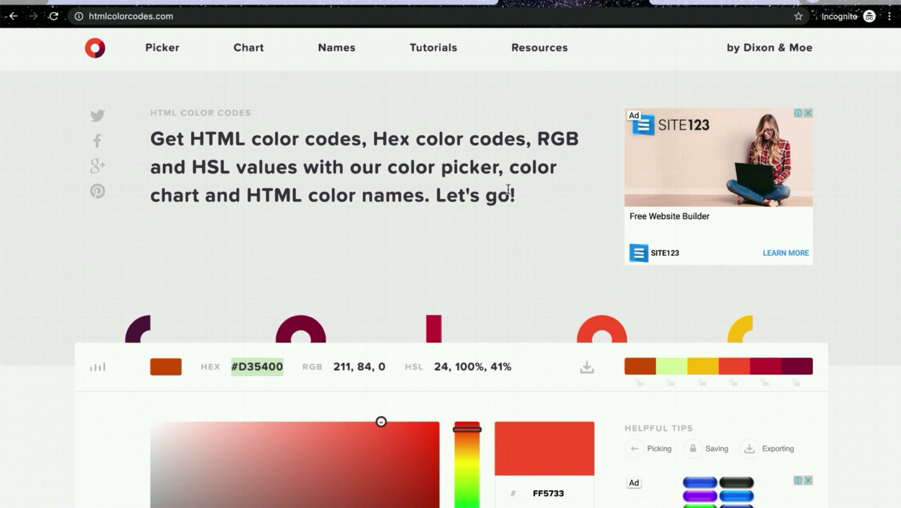
scroll(508, 189, "down", 7)
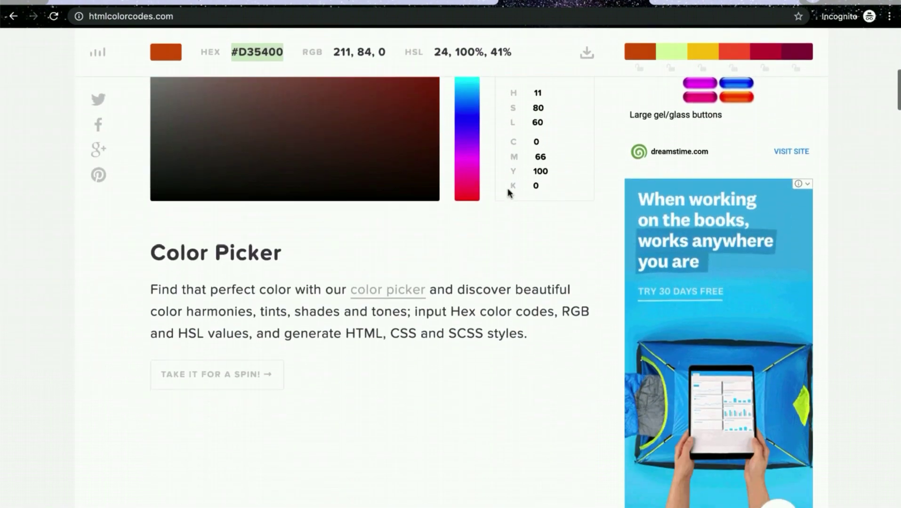
scroll(508, 192, "down", 9)
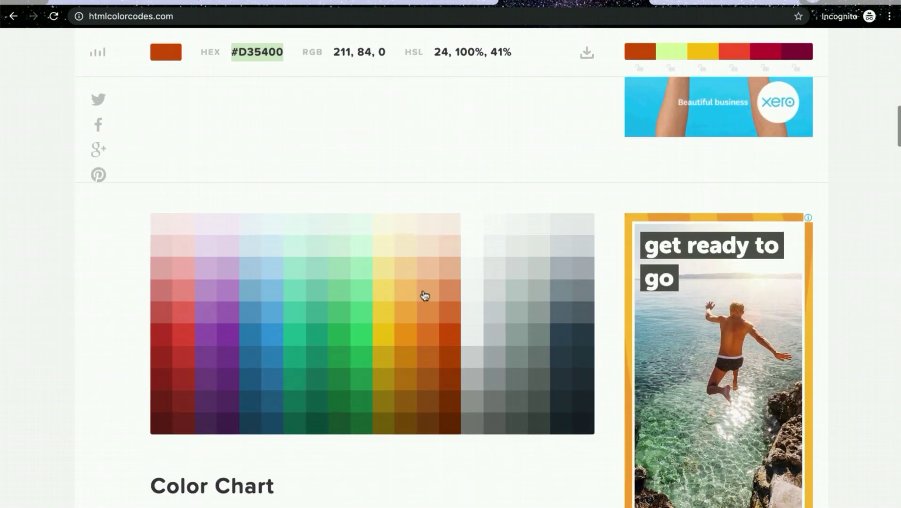
left_click(382, 300)
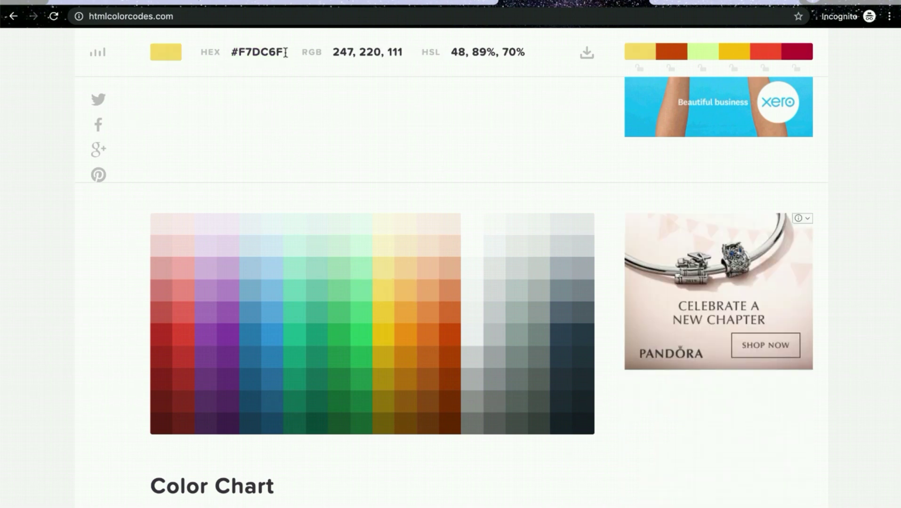
Step: Copy the hex code #F7DC6F from the colour site and apply it as the custom theme's colour in Forms Pro
left_click_drag(285, 52, 231, 49)
key("ctrl+c")
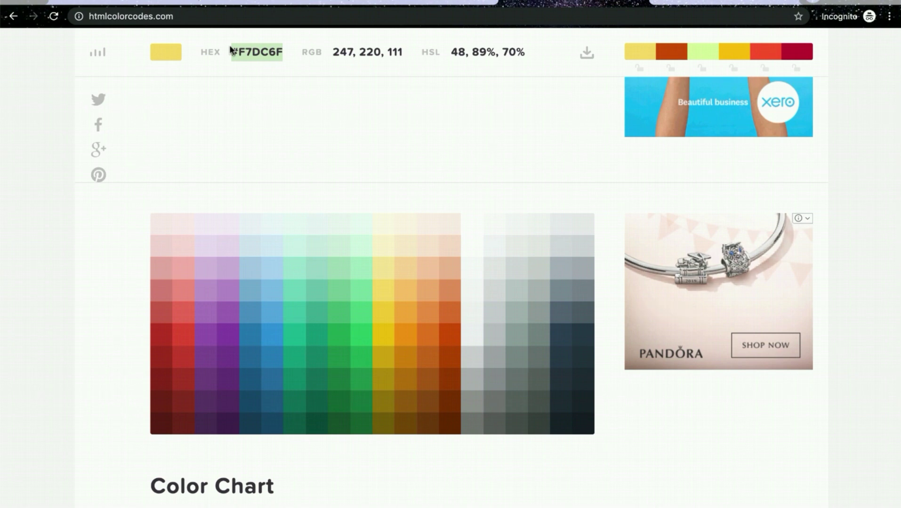
left_click(403, 3)
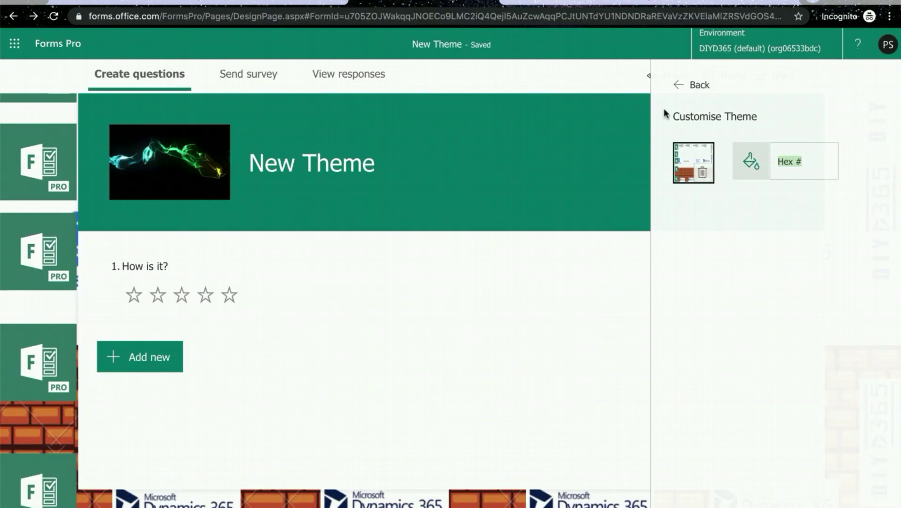
left_click(796, 163)
key("ctrl+v")
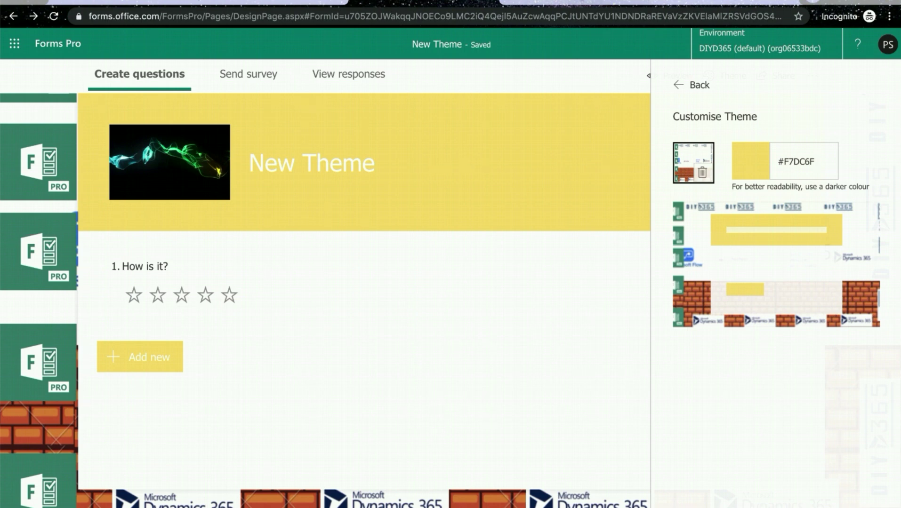
Step: Pick light green #D5F5E3 from the htmlcolorcodes.com chart, set it as the custom theme's colour in Forms Pro, and close the theme settings
left_click(574, 3)
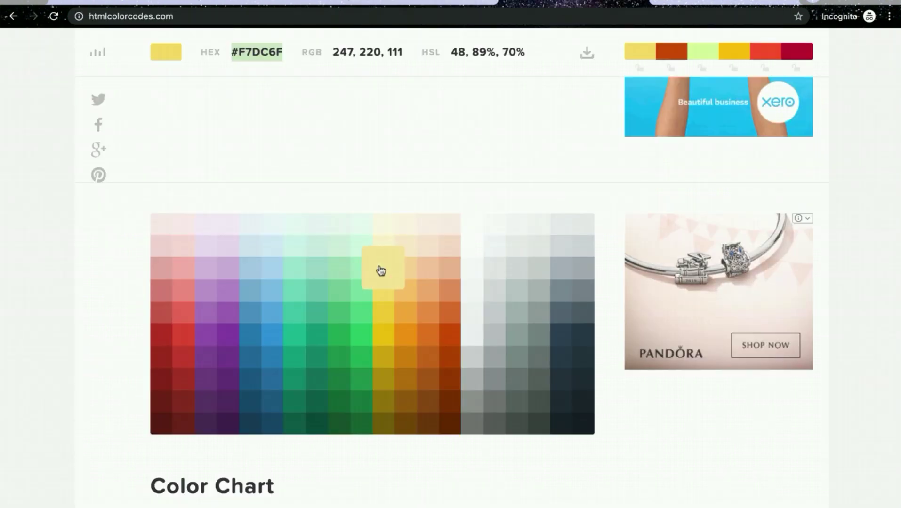
left_click(368, 249)
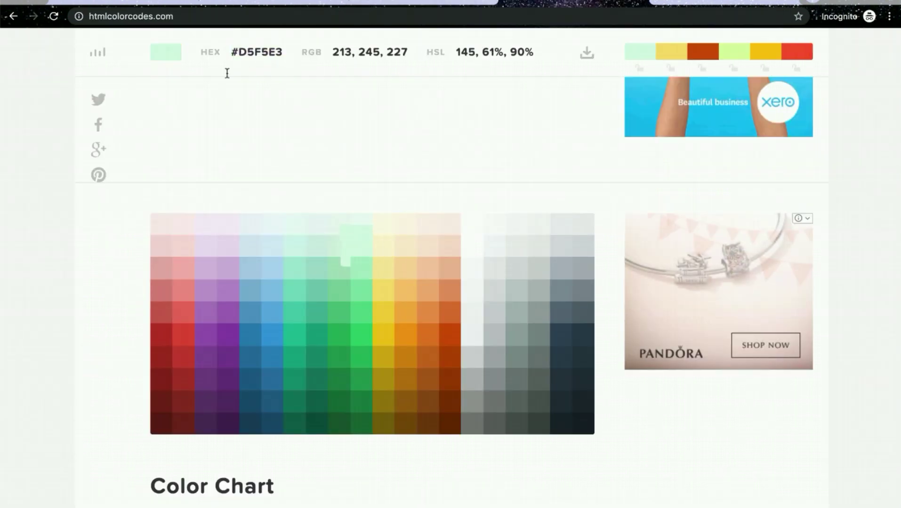
left_click(294, 4)
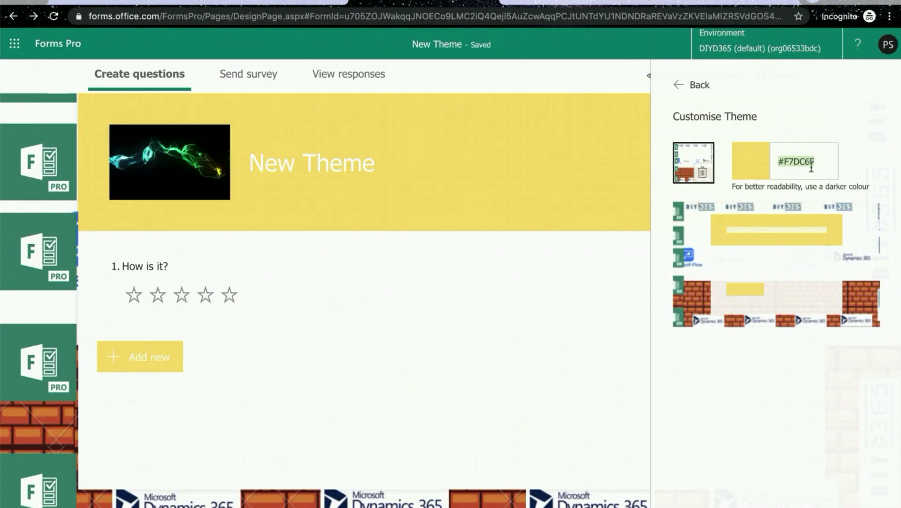
type("#D5F5E3")
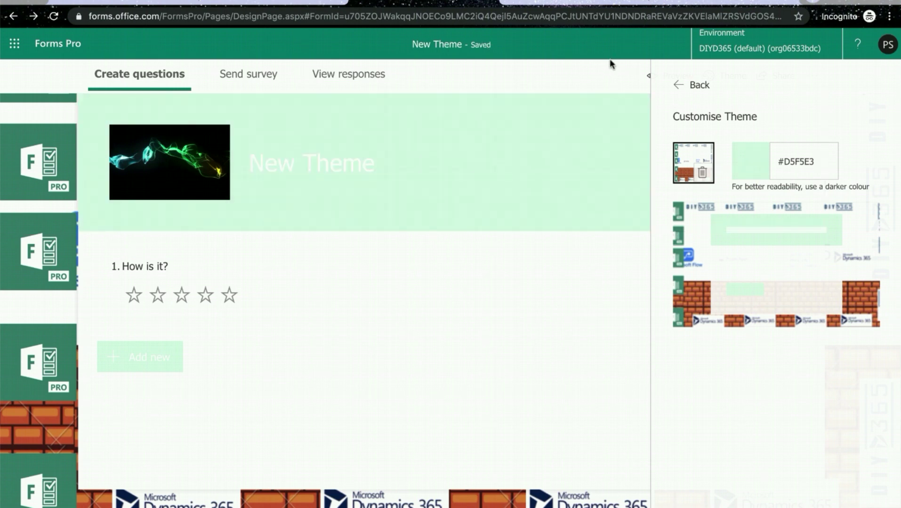
left_click(680, 88)
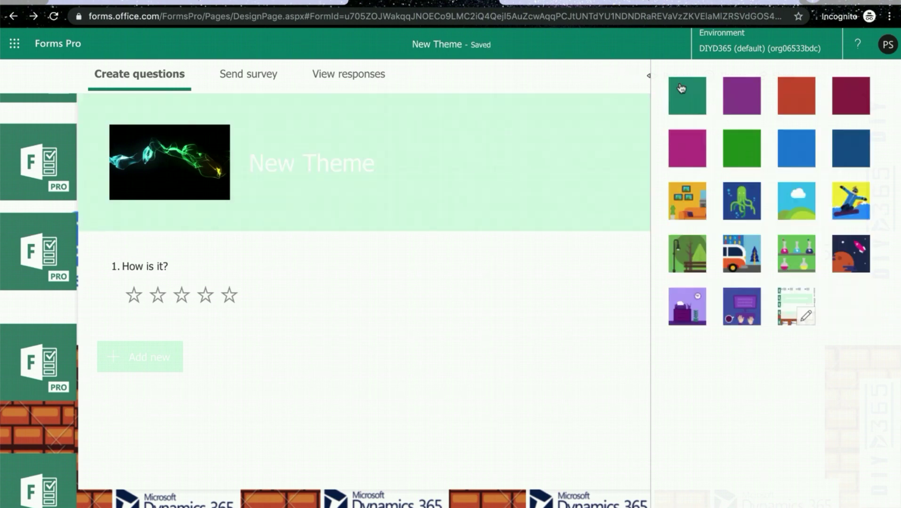
left_click(646, 77)
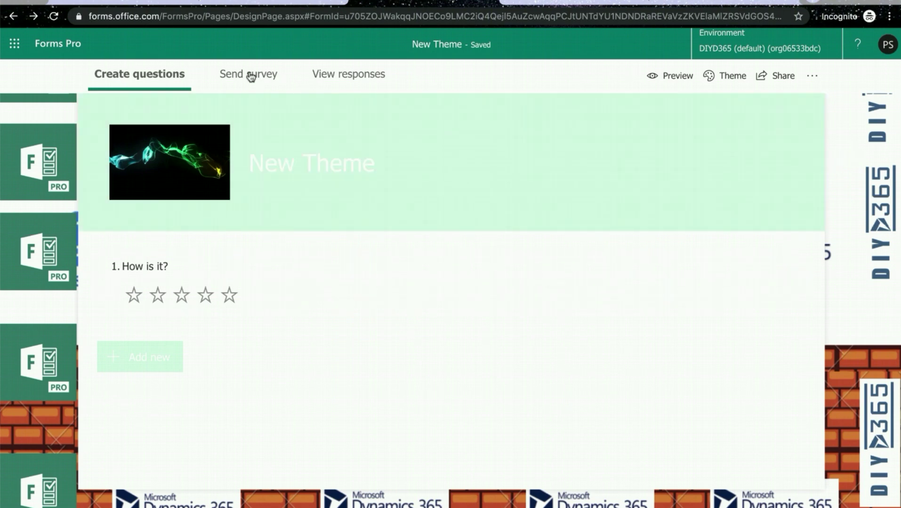
Step: Copy the survey's non-personalized share link from the send options and open it in a new browser tab
left_click(251, 77)
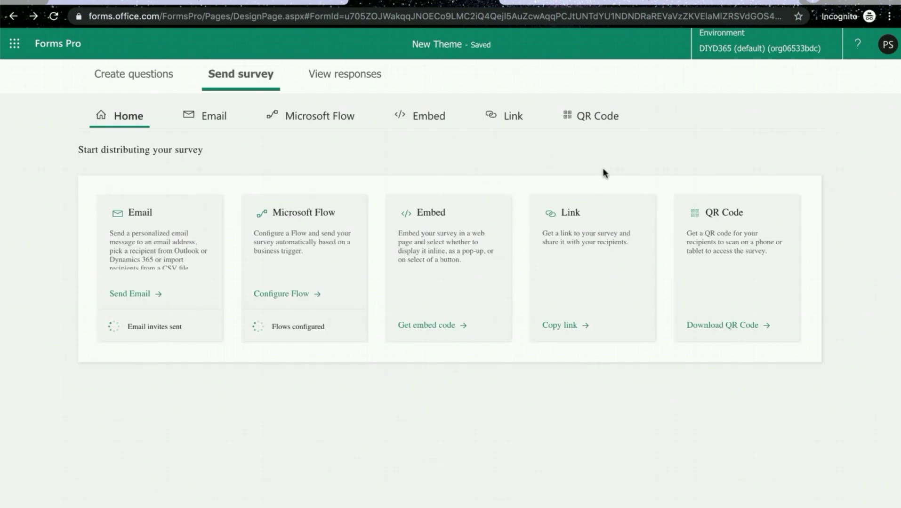
left_click(517, 125)
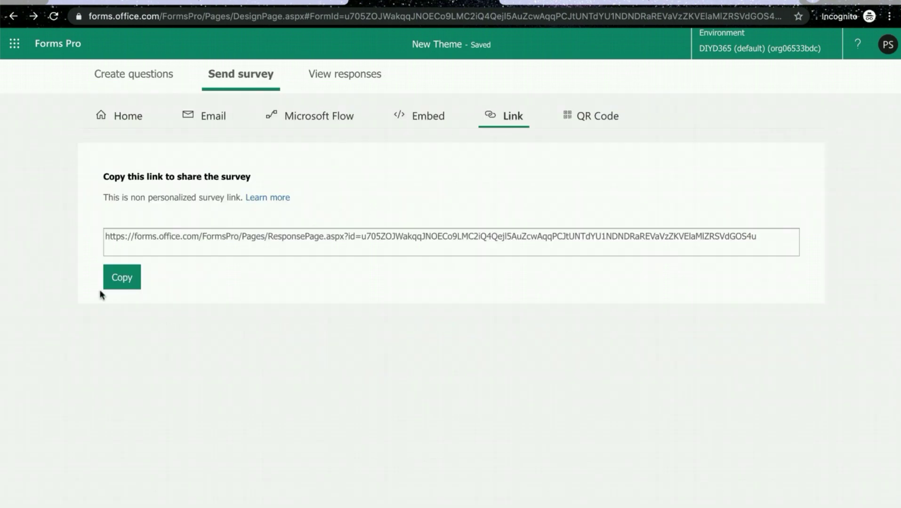
left_click(122, 282)
left_click(814, 1)
key("super+v")
key("Return")
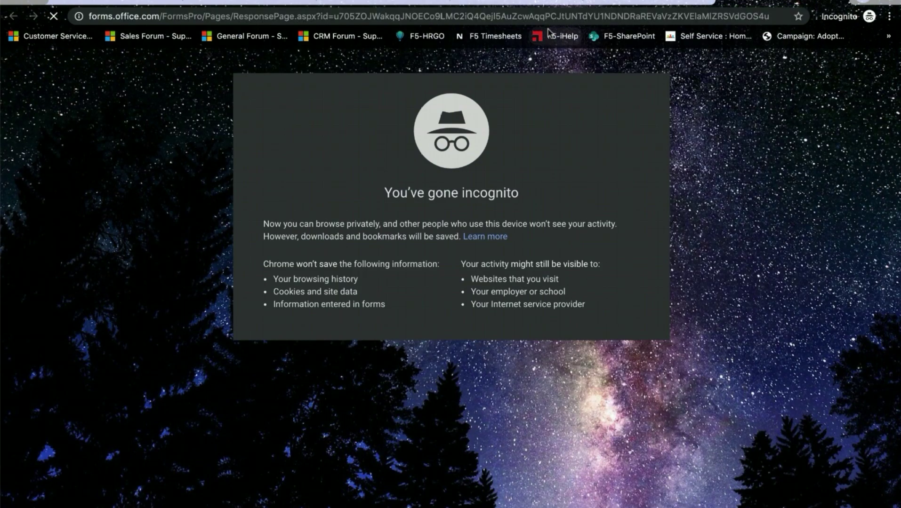